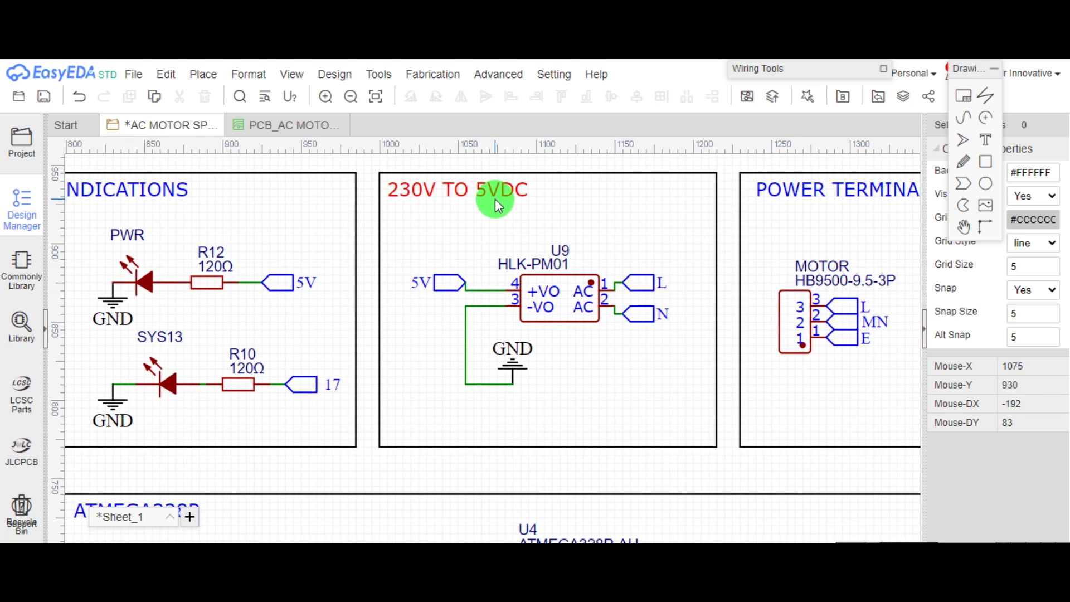
- Examine the schematic's 230V to 5VDC supply, the indications block and the way down to the triac firing circuit
{"action": "left_click_drag", "start_coordinate": [443, 331], "coordinate": [780, 326]}
{"action": "left_click_drag", "start_coordinate": [570, 338], "coordinate": [752, 320]}
{"action": "scroll", "coordinate": [753, 320], "scroll_direction": "down", "scroll_amount": 5}
{"action": "left_click_drag", "start_coordinate": [513, 318], "coordinate": [675, 322]}
{"action": "scroll", "coordinate": [652, 282], "scroll_direction": "down", "scroll_amount": 6}
{"action": "left_click_drag", "start_coordinate": [528, 270], "coordinate": [530, 284]}
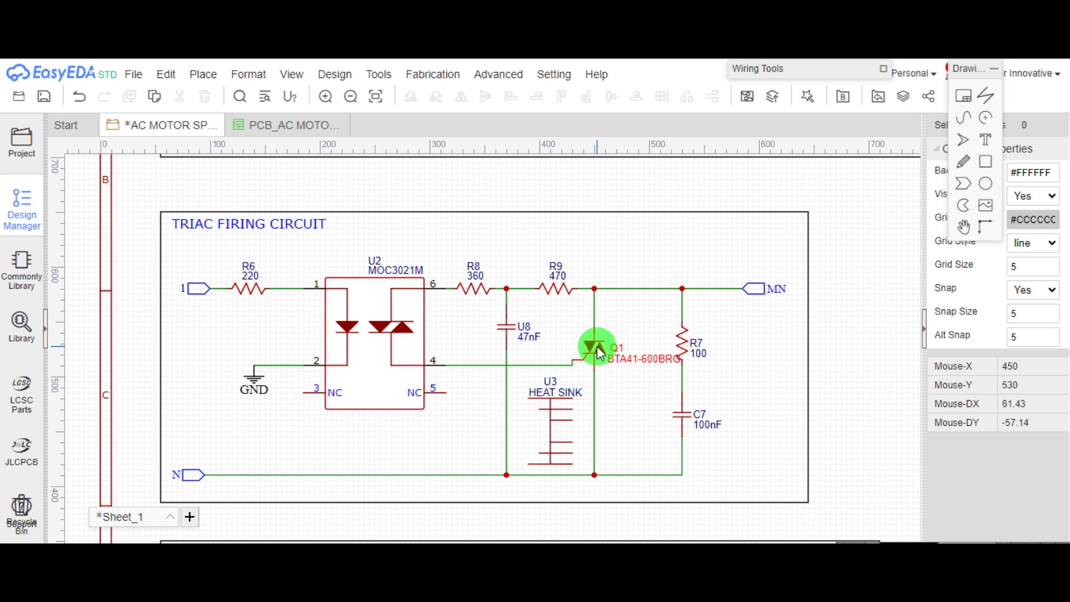
- Examine the triac firing circuit and the other blocks across the sheet up to the selection jumpers
{"action": "scroll", "coordinate": [493, 322], "scroll_direction": "down", "scroll_amount": 4}
{"action": "scroll", "coordinate": [473, 363], "scroll_direction": "up", "scroll_amount": 5}
{"action": "left_click_drag", "start_coordinate": [472, 415], "coordinate": [428, 370]}
{"action": "left_click_drag", "start_coordinate": [857, 369], "coordinate": [640, 370]}
{"action": "scroll", "coordinate": [572, 382], "scroll_direction": "down", "scroll_amount": 2}
{"action": "left_click_drag", "start_coordinate": [573, 382], "coordinate": [535, 399]}
{"action": "scroll", "coordinate": [573, 363], "scroll_direction": "up", "scroll_amount": 2}
{"action": "scroll", "coordinate": [610, 262], "scroll_direction": "down", "scroll_amount": 2}
{"action": "left_click_drag", "start_coordinate": [721, 353], "coordinate": [492, 360]}
{"action": "scroll", "coordinate": [560, 223], "scroll_direction": "up", "scroll_amount": 3}
{"action": "left_click_drag", "start_coordinate": [735, 249], "coordinate": [681, 226]}
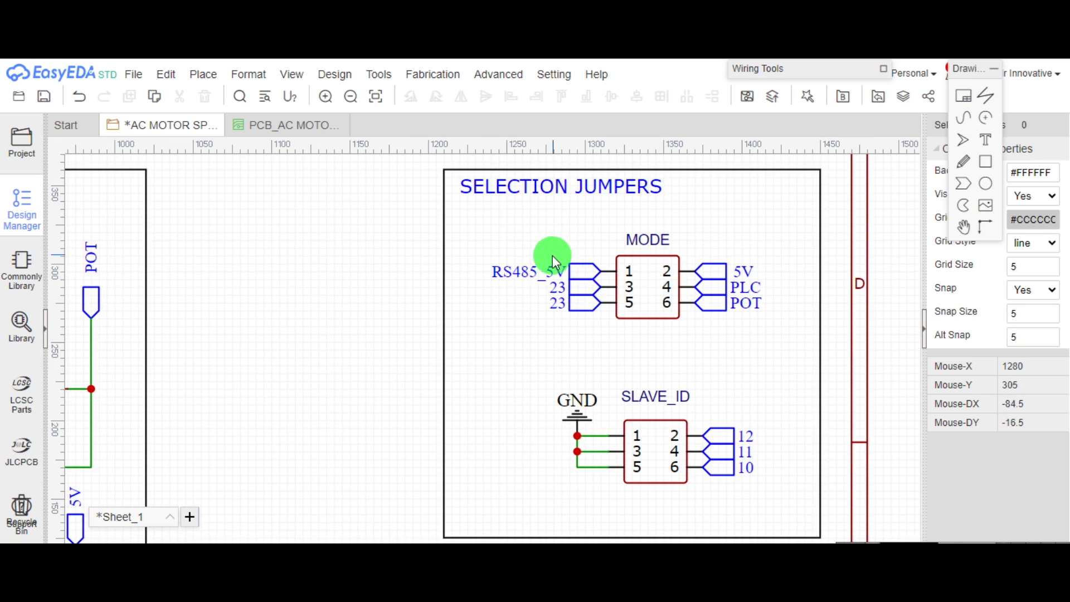
- Examine the MODE and SLAVE_ID jumper connections and the neighbouring circuit blocks of the schematic
{"action": "left_click_drag", "start_coordinate": [705, 351], "coordinate": [686, 312]}
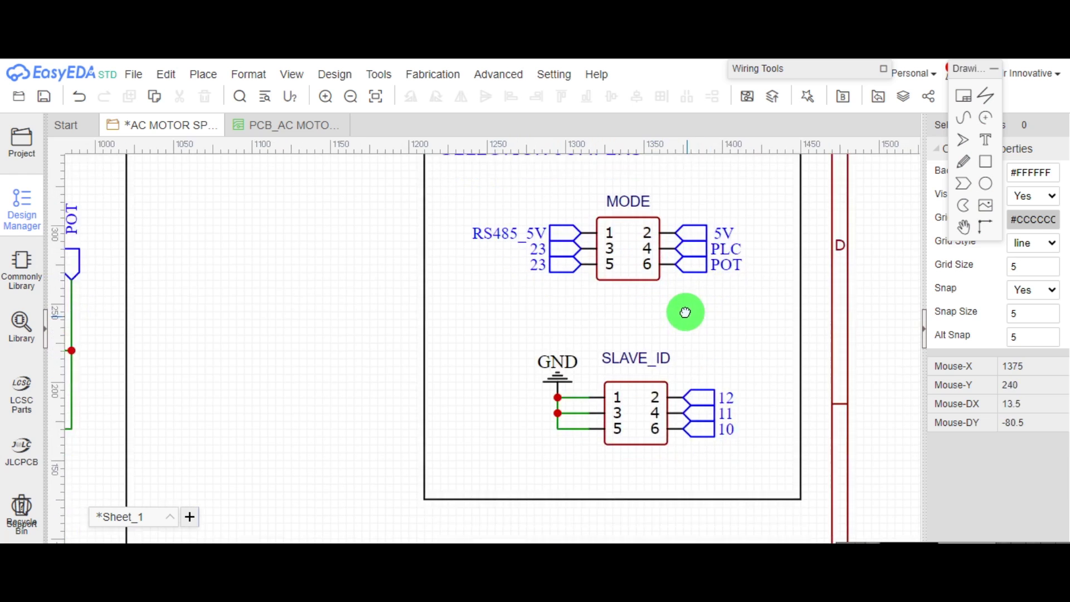
{"action": "scroll", "coordinate": [686, 312], "scroll_direction": "up", "scroll_amount": 2}
{"action": "scroll", "coordinate": [613, 374], "scroll_direction": "down", "scroll_amount": 3}
{"action": "left_click_drag", "start_coordinate": [511, 313], "coordinate": [556, 511]}
{"action": "left_click_drag", "start_coordinate": [578, 332], "coordinate": [535, 468]}
{"action": "scroll", "coordinate": [205, 229], "scroll_direction": "up", "scroll_amount": 3}
{"action": "scroll", "coordinate": [335, 245], "scroll_direction": "down", "scroll_amount": 2}
{"action": "left_click_drag", "start_coordinate": [347, 270], "coordinate": [244, 198]}
{"action": "scroll", "coordinate": [453, 248], "scroll_direction": "down", "scroll_amount": 3}
{"action": "scroll", "coordinate": [463, 429], "scroll_direction": "up", "scroll_amount": 2}
{"action": "scroll", "coordinate": [623, 431], "scroll_direction": "down", "scroll_amount": 6}
{"action": "scroll", "coordinate": [589, 359], "scroll_direction": "up", "scroll_amount": 1}
- Bring up the PCB layout and generate its photo view with the board color set to green
{"action": "left_click", "coordinate": [263, 126]}
{"action": "left_click_drag", "start_coordinate": [523, 365], "coordinate": [440, 370]}
{"action": "left_click", "coordinate": [400, 96]}
{"action": "left_click", "coordinate": [1025, 362]}
{"action": "left_click", "coordinate": [1027, 376]}
- Inspect the bottom side of the board in the photo view and switch back to the top side
{"action": "scroll", "coordinate": [575, 301], "scroll_direction": "up", "scroll_amount": 3}
{"action": "left_click", "coordinate": [1029, 340]}
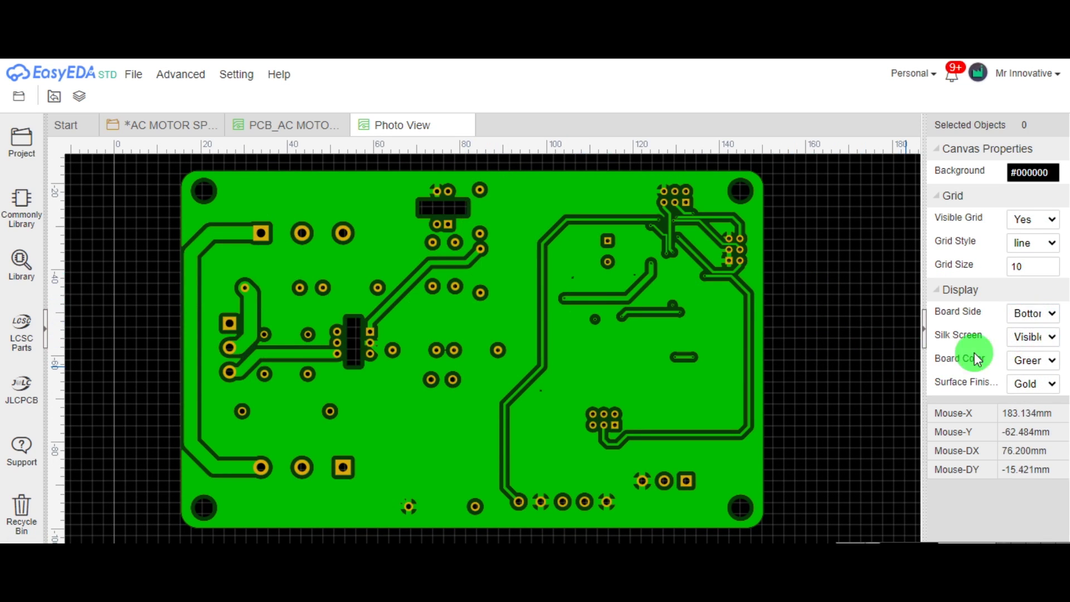
{"action": "left_click", "coordinate": [1029, 313]}
{"action": "left_click", "coordinate": [1030, 328]}
- Close the photo view and open the board's 3D view from the PCB layout
{"action": "left_click", "coordinate": [461, 124]}
{"action": "left_click", "coordinate": [425, 98]}
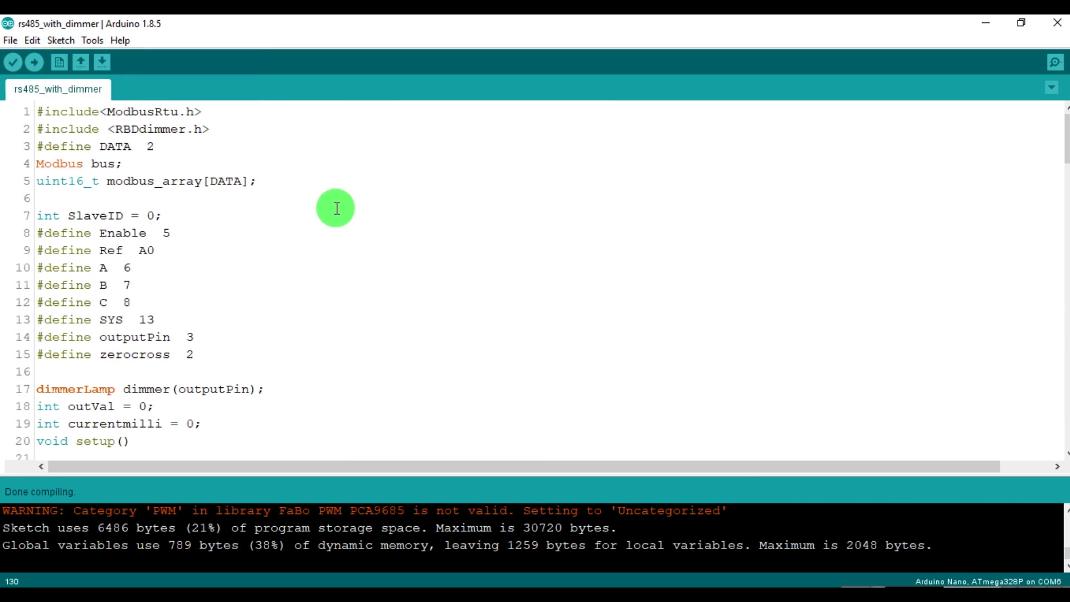
- Switch to File Explorer and select rs485_with_dimmer.ino.eightanaloginputs.hex in the rs485_with_dimmer folder
{"action": "left_click", "coordinate": [751, 594]}
{"action": "left_click", "coordinate": [340, 211]}
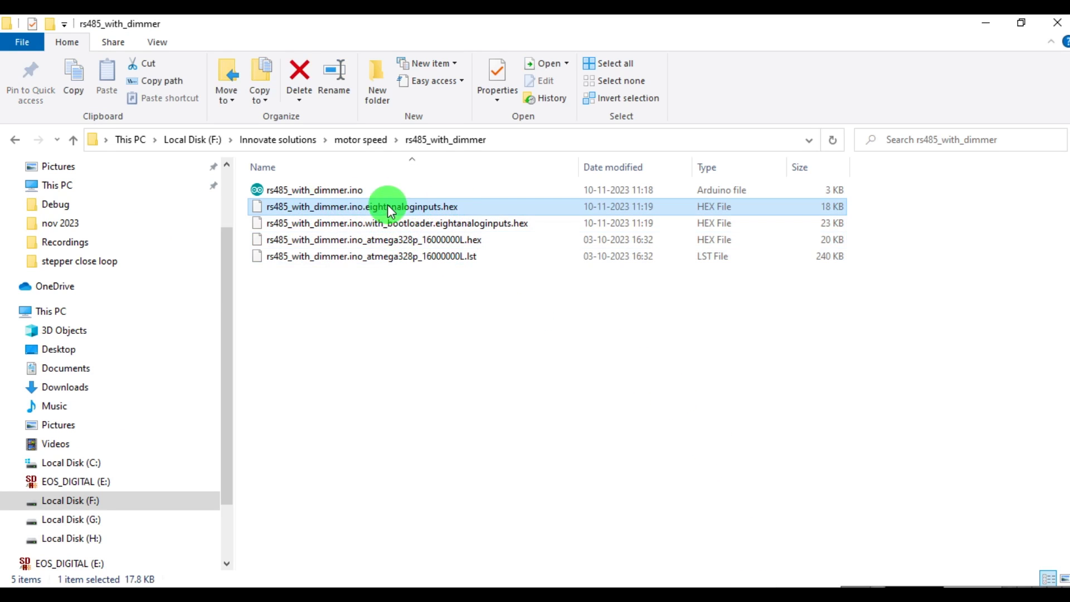